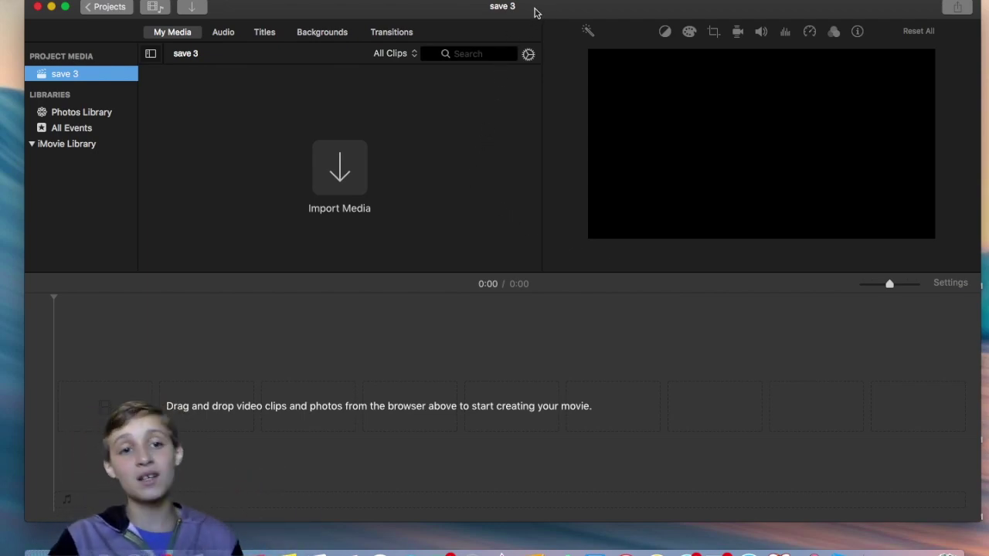
Add the mr.save part one screen-recording video from the desktop to the timeline.
{"action": "left_click_drag", "start_coordinate": [535, 11], "coordinate": [357, 2]}
{"action": "left_click_drag", "start_coordinate": [875, 324], "coordinate": [651, 338]}
{"action": "left_click_drag", "start_coordinate": [564, 25], "coordinate": [750, 24]}
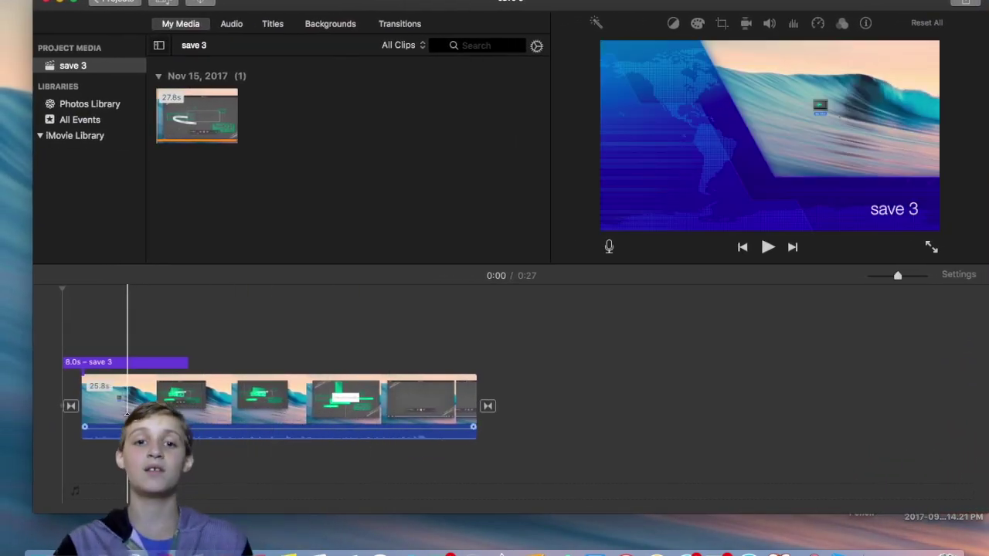
Remove the automatic 8-second 'save 3' title by turning off automatic content, then play the movie.
{"action": "double_click", "coordinate": [127, 369]}
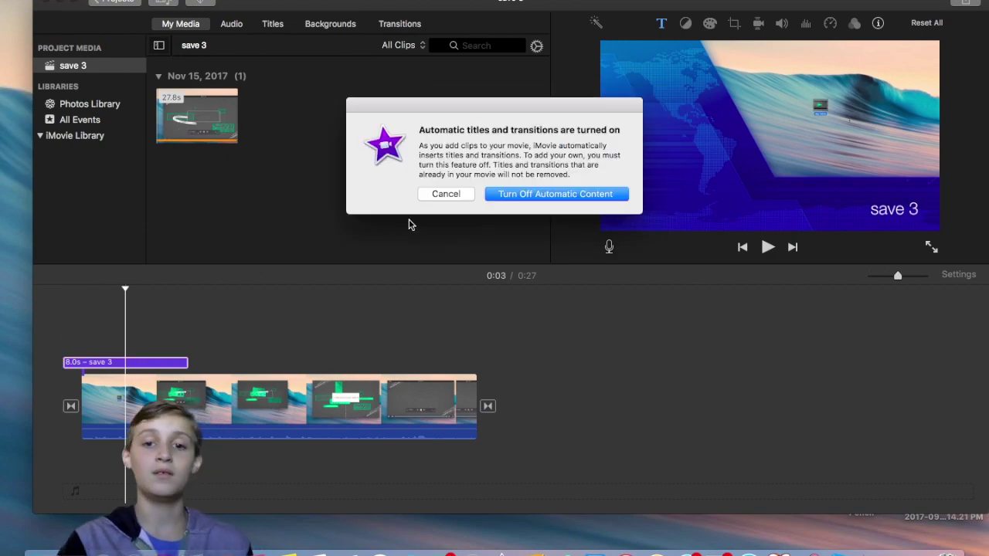
{"action": "left_click", "coordinate": [498, 199]}
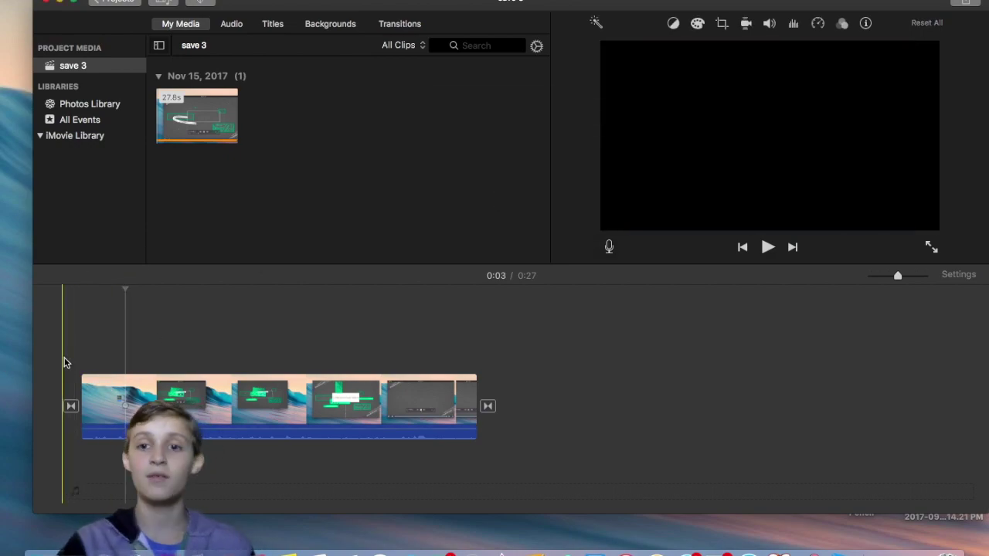
{"action": "key", "text": "space"}
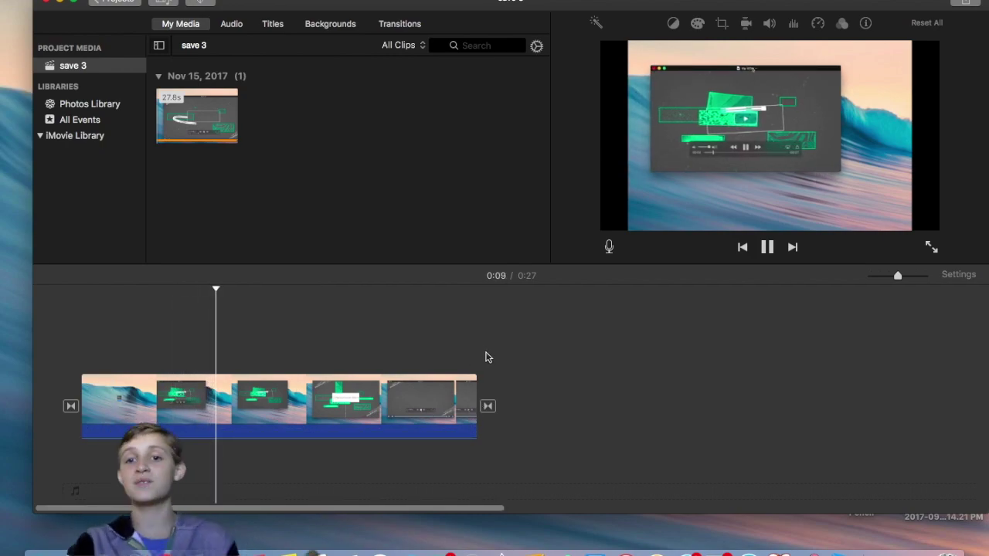
{"action": "key", "text": "space"}
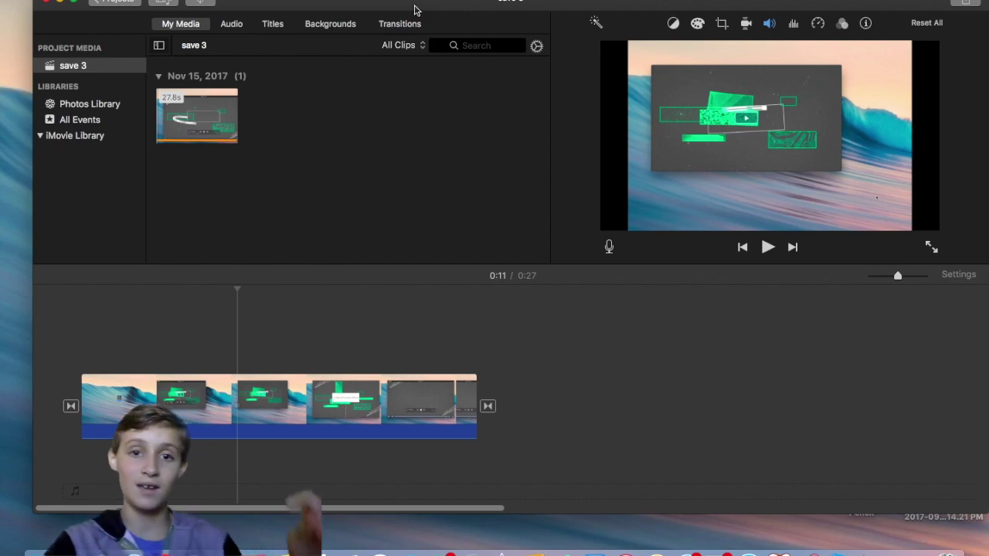
Delete the screen-recording clip and open Import with the FaceTime HD Camera as source.
{"action": "left_click", "coordinate": [369, 421]}
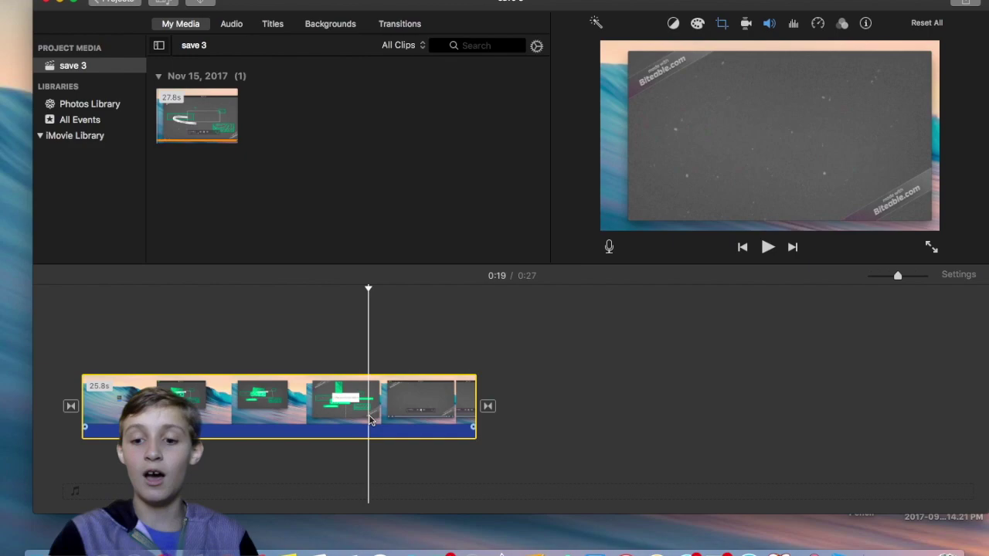
{"action": "key", "text": "Delete"}
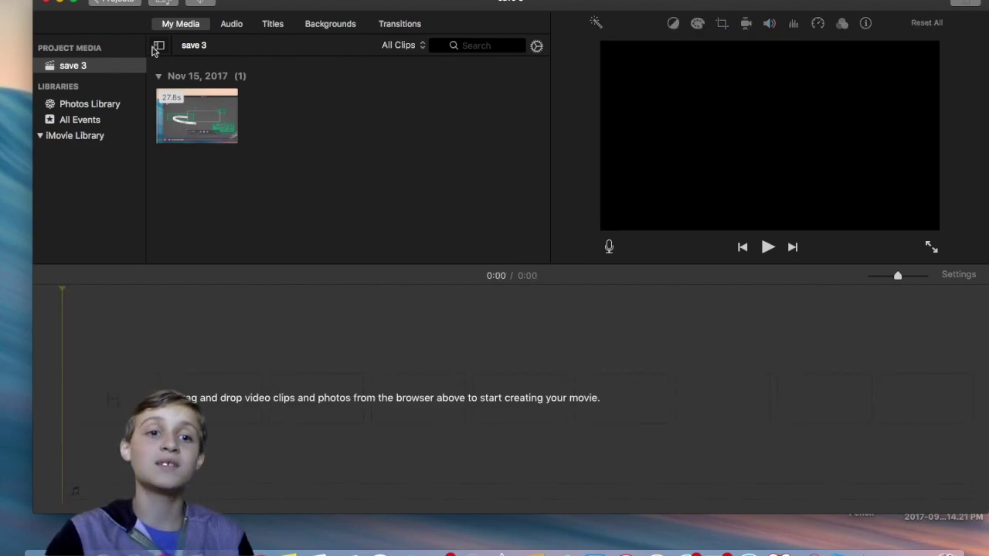
{"action": "left_click", "coordinate": [199, 4]}
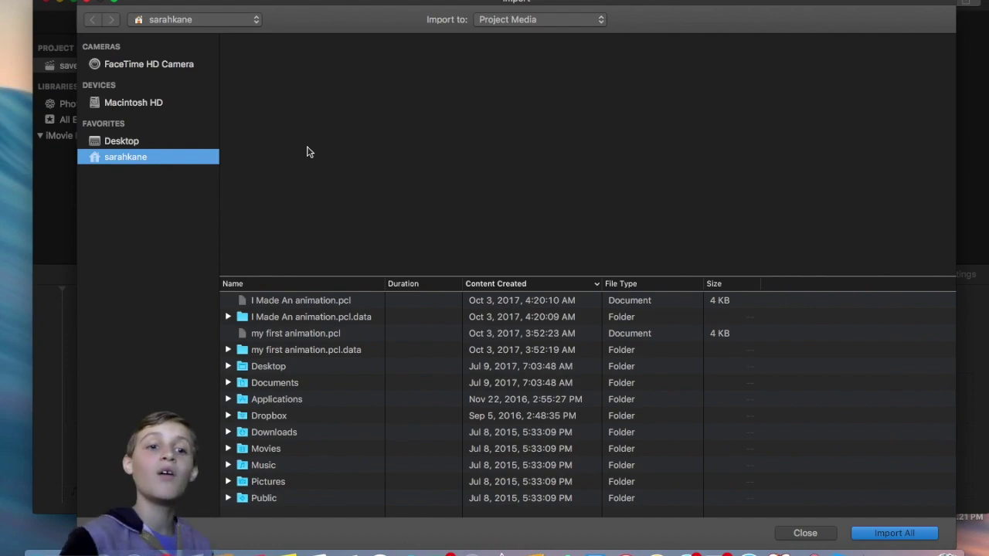
{"action": "left_click", "coordinate": [166, 68]}
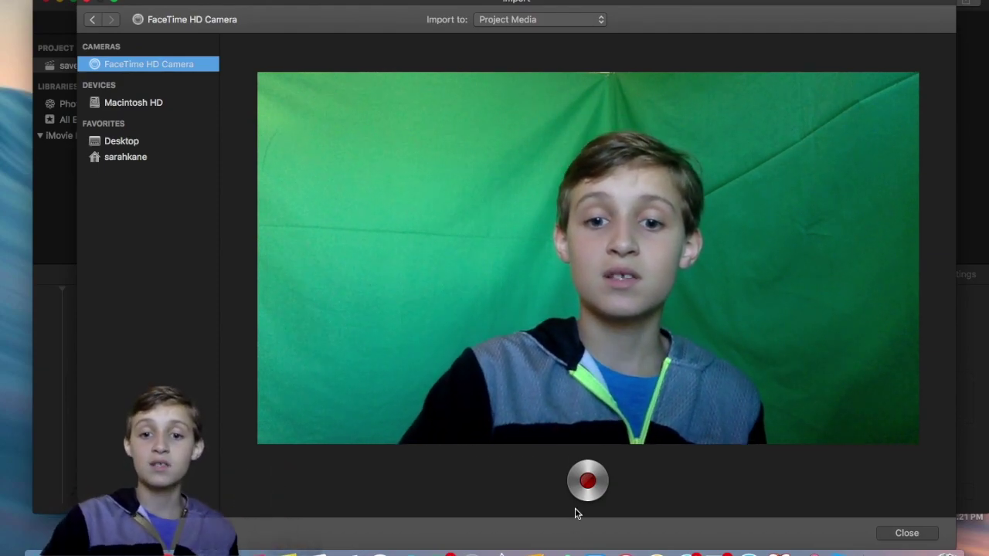
Record a FaceTime HD Camera clip against the green screen into Project Media, then close Import.
{"action": "left_click", "coordinate": [588, 482]}
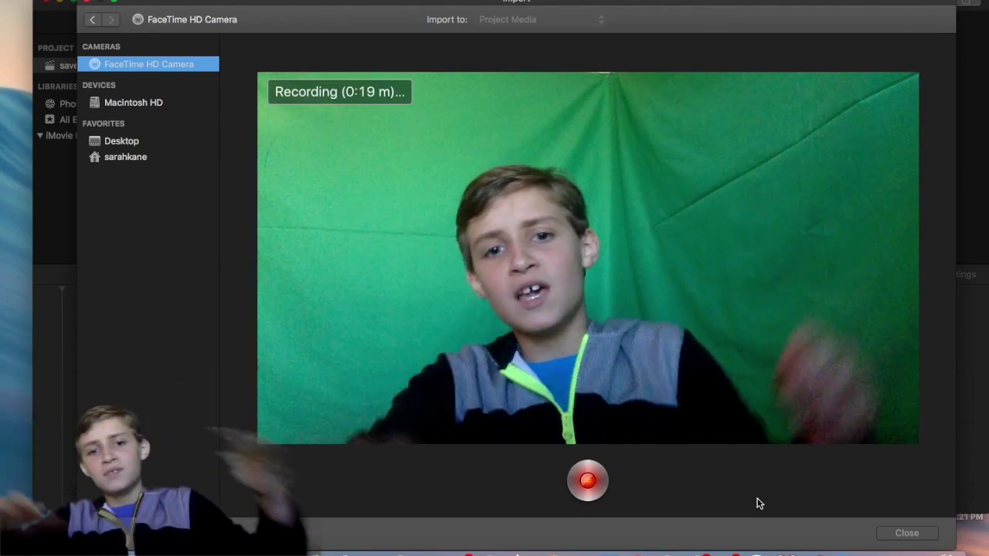
{"action": "left_click", "coordinate": [587, 480]}
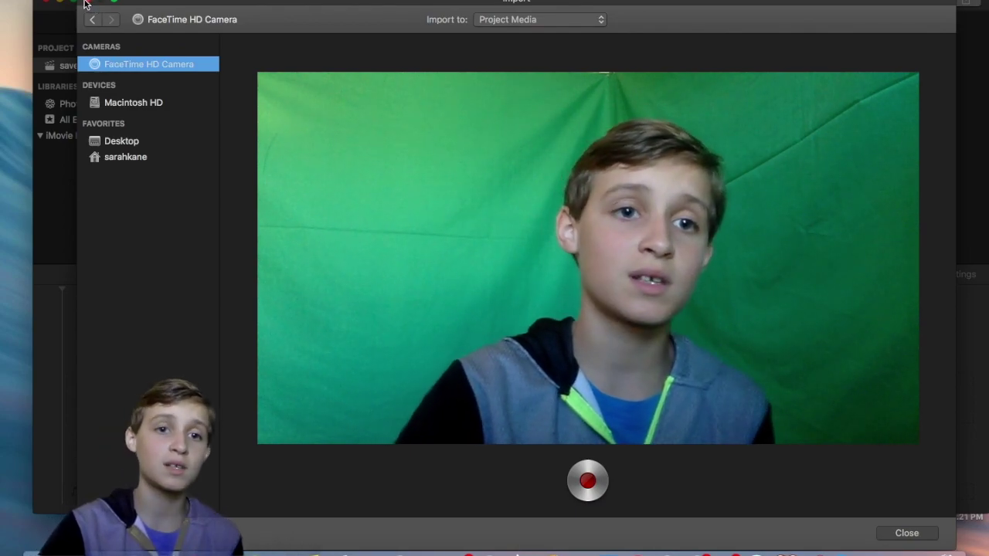
{"action": "left_click", "coordinate": [83, 2]}
Place Unknown.png from the desktop on the timeline as a 4-second green clip, then add the webcam clip.
{"action": "left_click", "coordinate": [769, 343]}
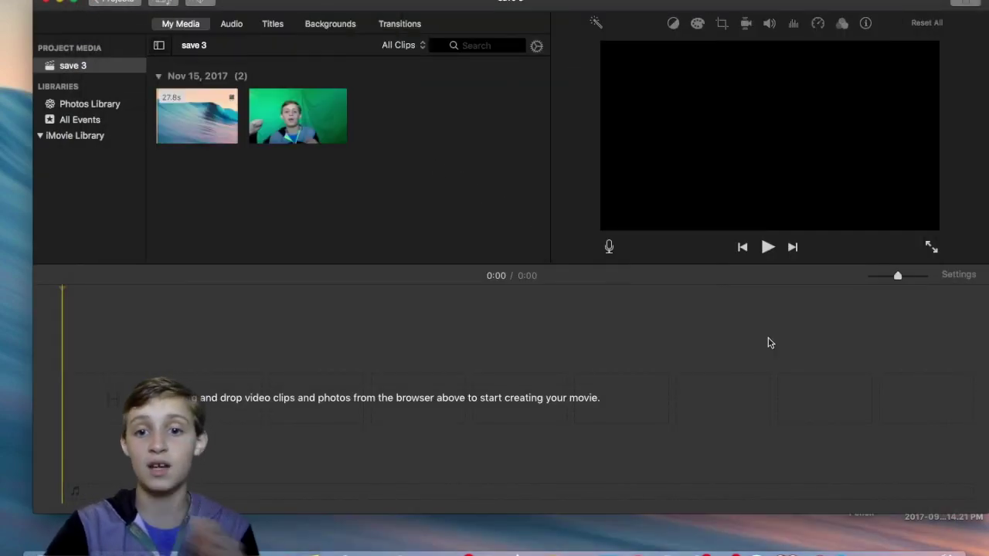
{"action": "left_click_drag", "start_coordinate": [200, 116], "coordinate": [178, 131]}
{"action": "left_click_drag", "start_coordinate": [441, 7], "coordinate": [278, 6]}
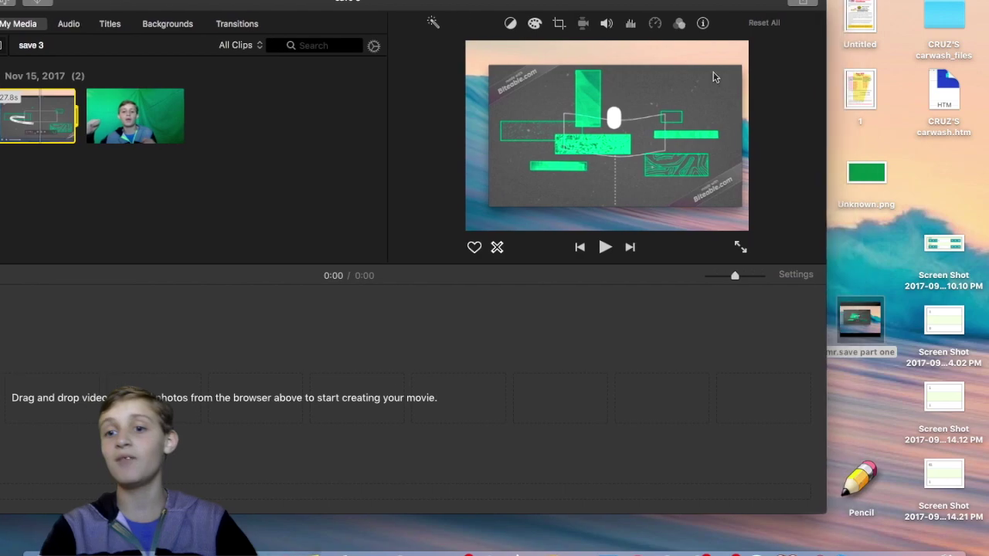
{"action": "left_click_drag", "start_coordinate": [884, 171], "coordinate": [465, 335]}
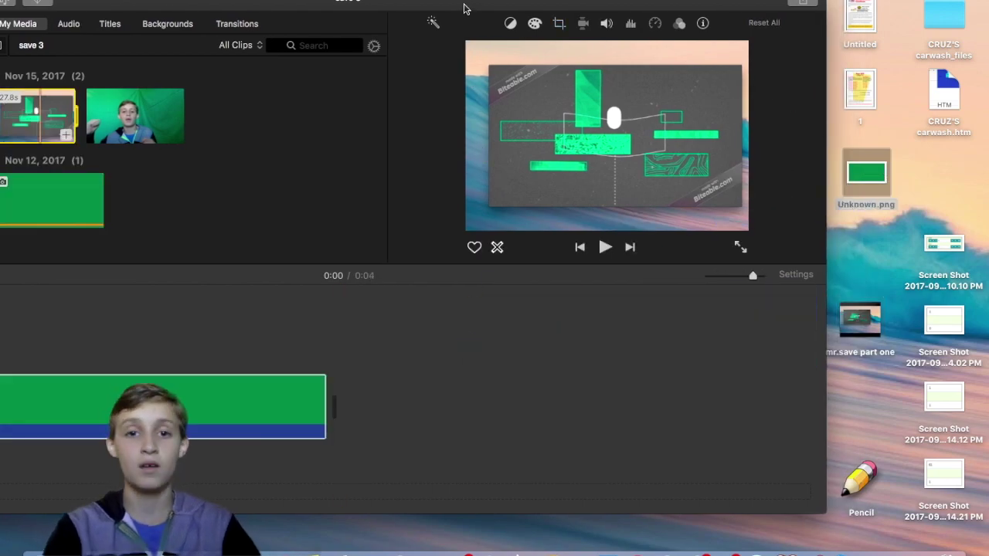
{"action": "left_click_drag", "start_coordinate": [463, 7], "coordinate": [603, 7]}
{"action": "left_click", "coordinate": [286, 378]}
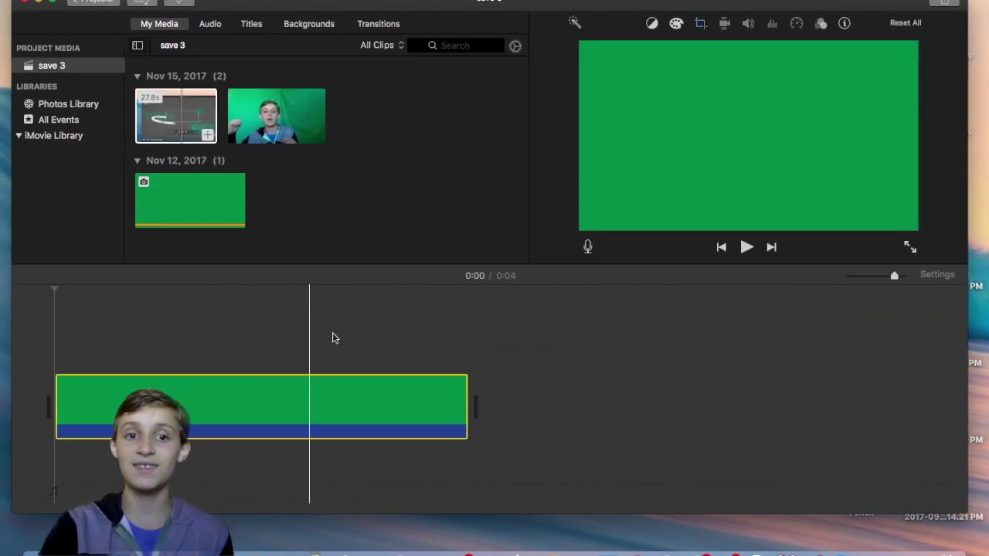
{"action": "left_click_drag", "start_coordinate": [283, 128], "coordinate": [46, 472]}
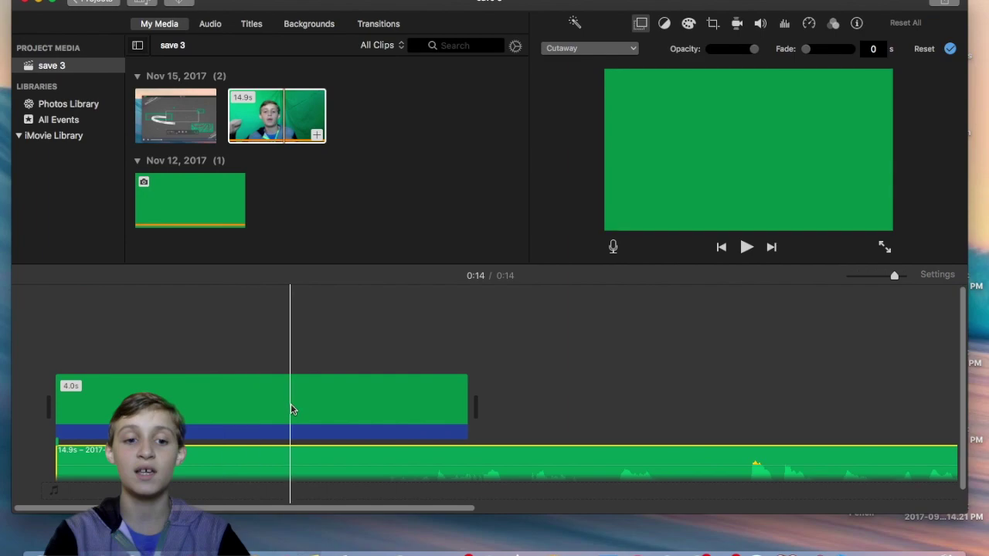
Lengthen the green image clip to about 15 seconds and layer the webcam clip above it as Cutaway.
{"action": "left_click", "coordinate": [465, 405]}
{"action": "left_click_drag", "start_coordinate": [465, 405], "coordinate": [260, 412]}
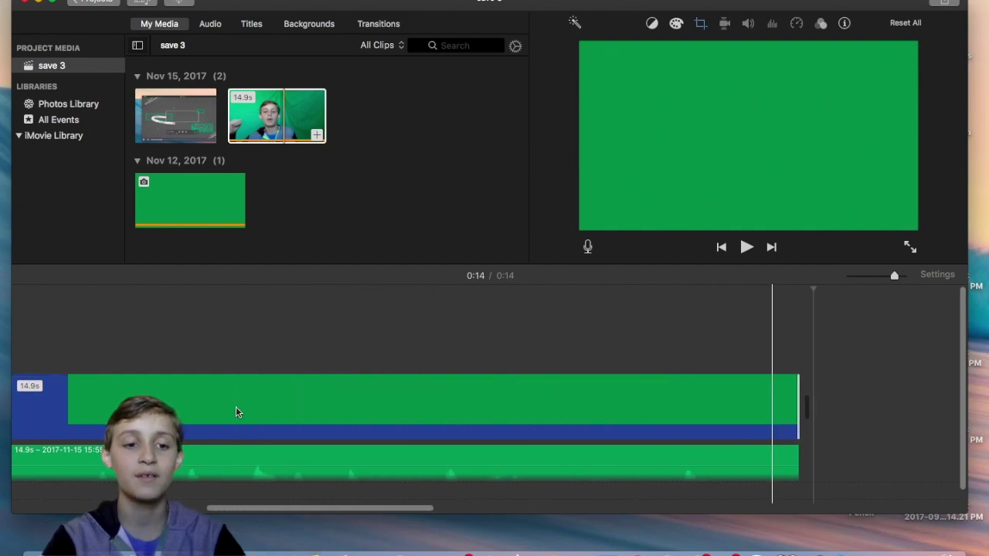
{"action": "left_click_drag", "start_coordinate": [124, 456], "coordinate": [91, 329]}
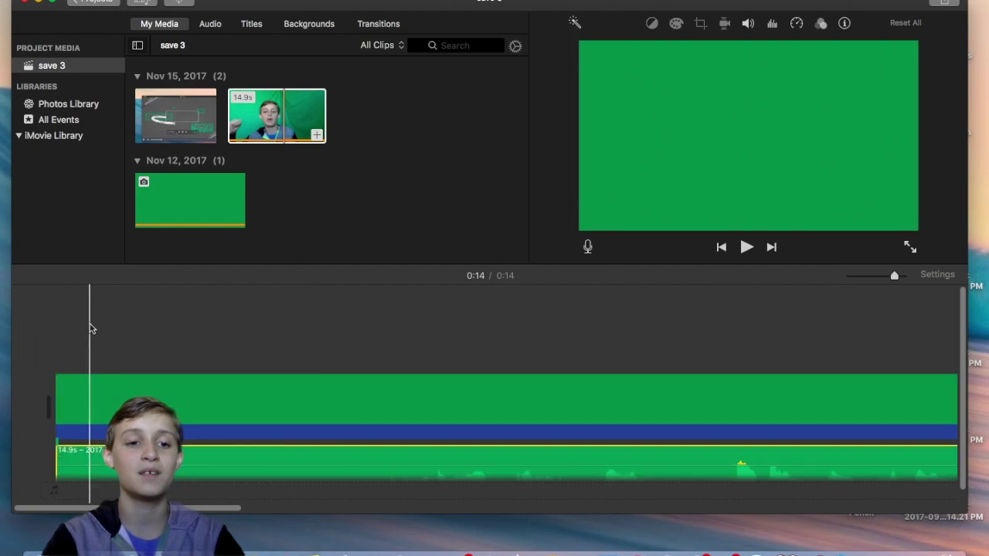
{"action": "key", "text": "Delete"}
{"action": "left_click_drag", "start_coordinate": [277, 116], "coordinate": [163, 350]}
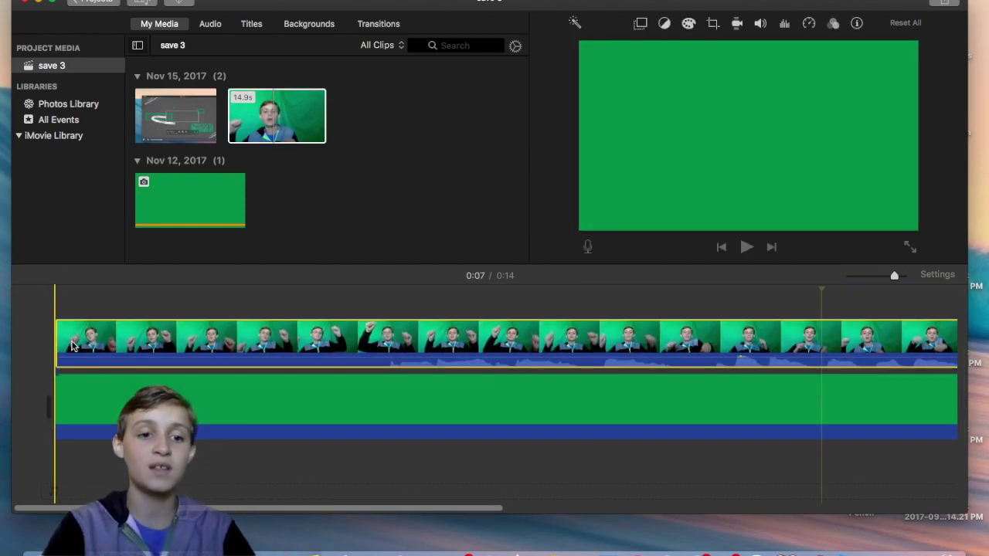
{"action": "scroll", "coordinate": [163, 350], "scroll_direction": "right", "scroll_amount": 5}
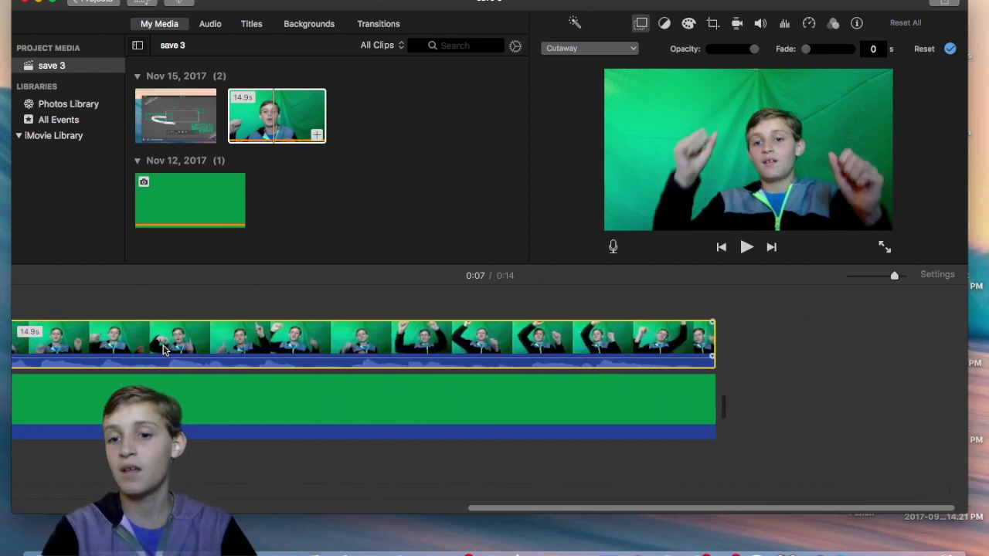
{"action": "scroll", "coordinate": [163, 350], "scroll_direction": "left", "scroll_amount": 5}
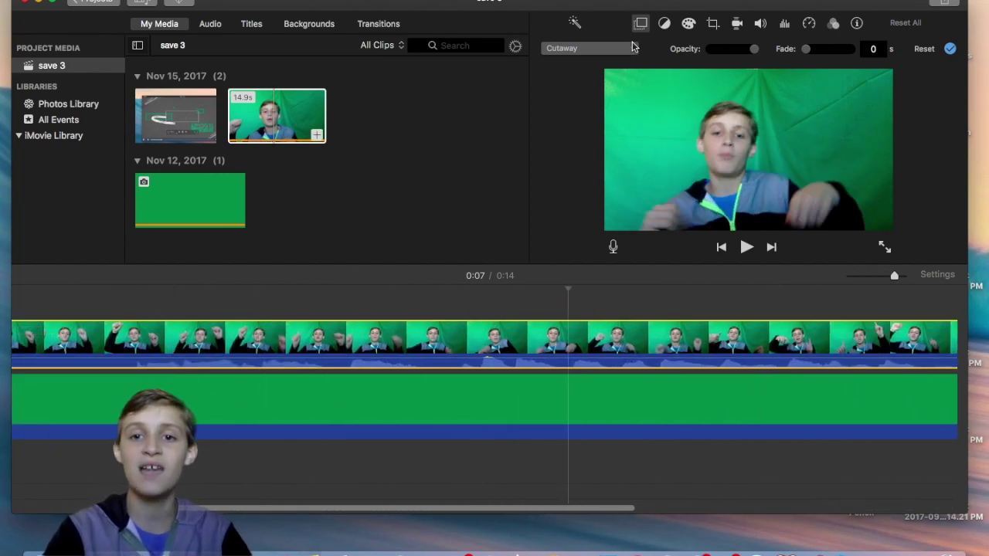
Switch the webcam overlay style from Cutaway to Picture in Picture.
{"action": "left_click", "coordinate": [641, 24]}
{"action": "left_click", "coordinate": [641, 24]}
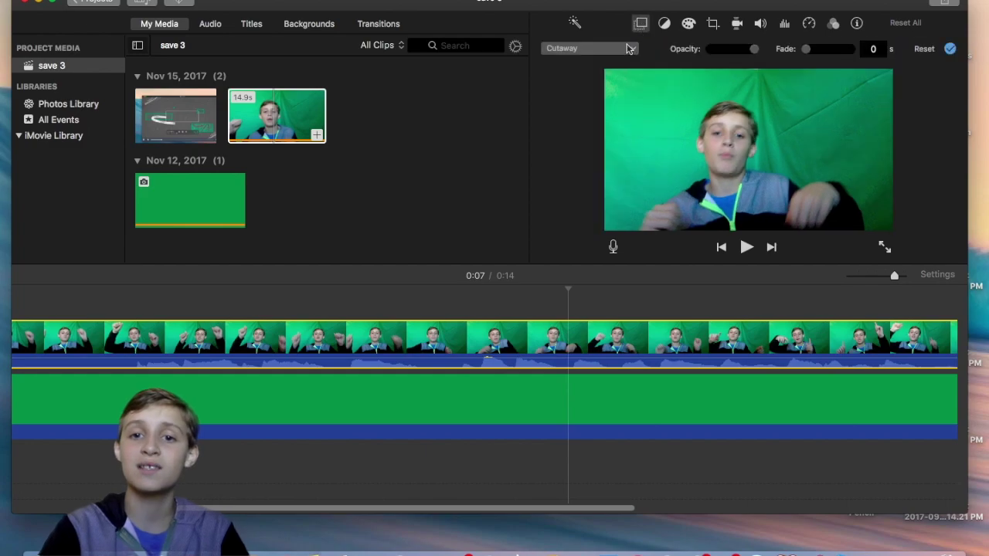
{"action": "left_click", "coordinate": [628, 49]}
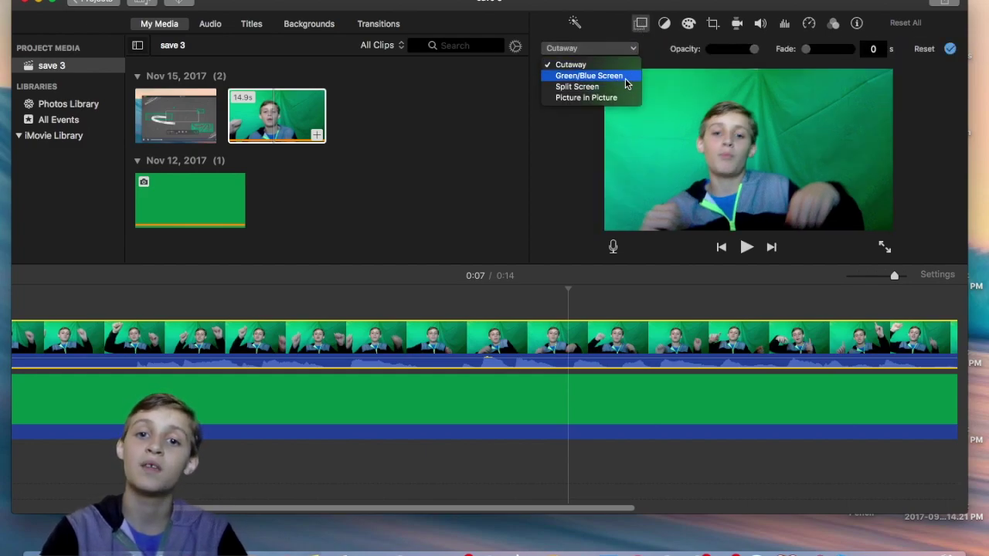
{"action": "key", "text": "Escape"}
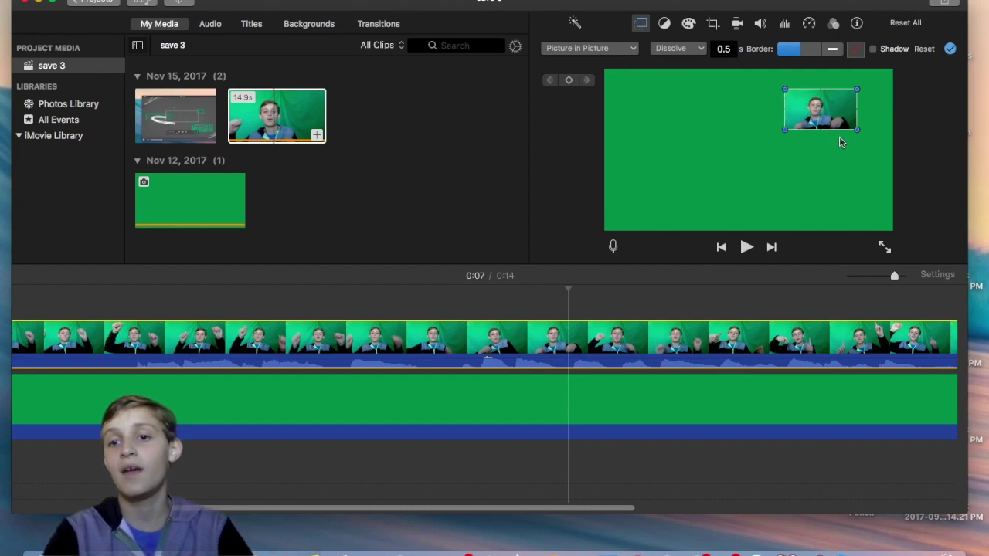
Resize the inset webcam picture and move it into the frame's bottom-right corner.
{"action": "left_click_drag", "start_coordinate": [827, 114], "coordinate": [740, 136]}
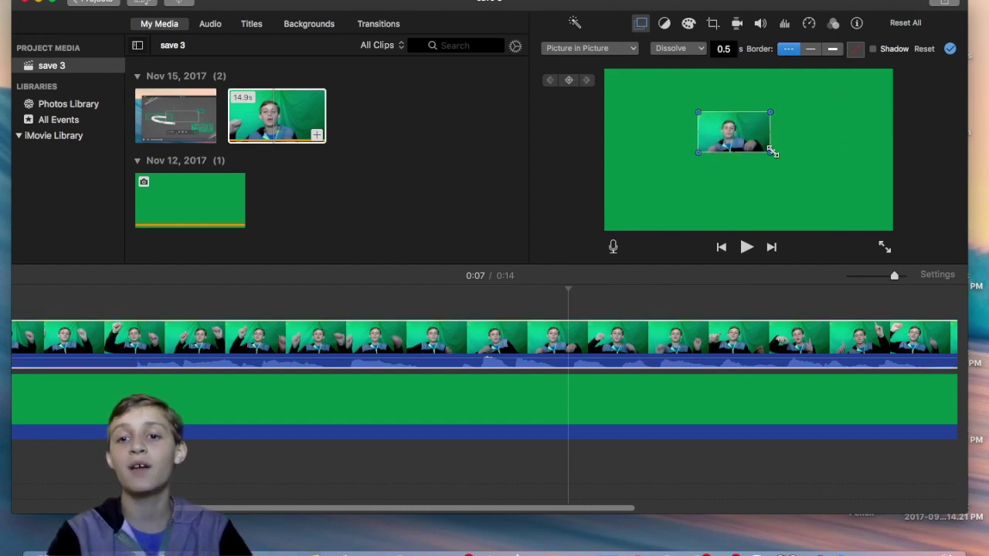
{"action": "left_click_drag", "start_coordinate": [769, 152], "coordinate": [840, 193]}
{"action": "left_click_drag", "start_coordinate": [780, 174], "coordinate": [832, 206]}
{"action": "left_click_drag", "start_coordinate": [891, 152], "coordinate": [848, 193]}
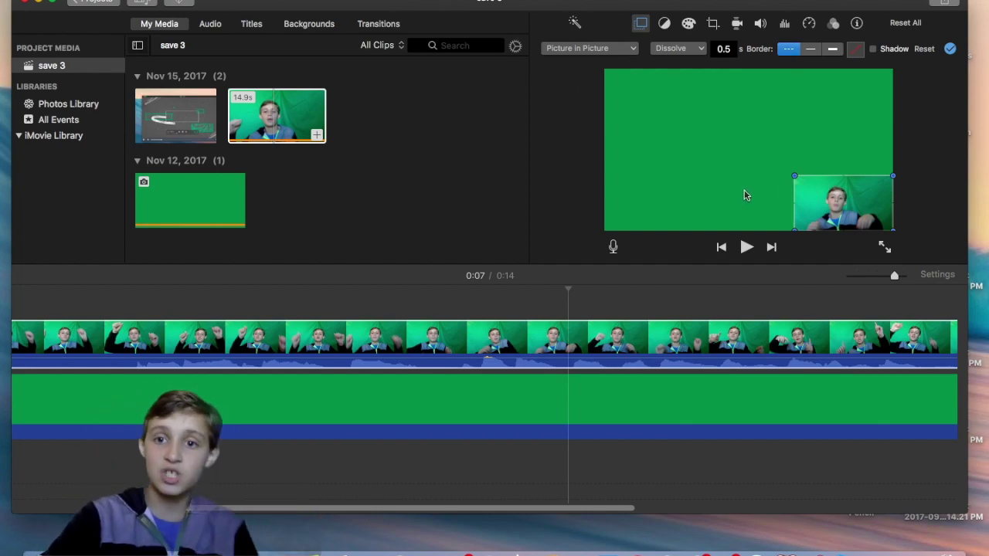
{"action": "left_click", "coordinate": [935, 5]}
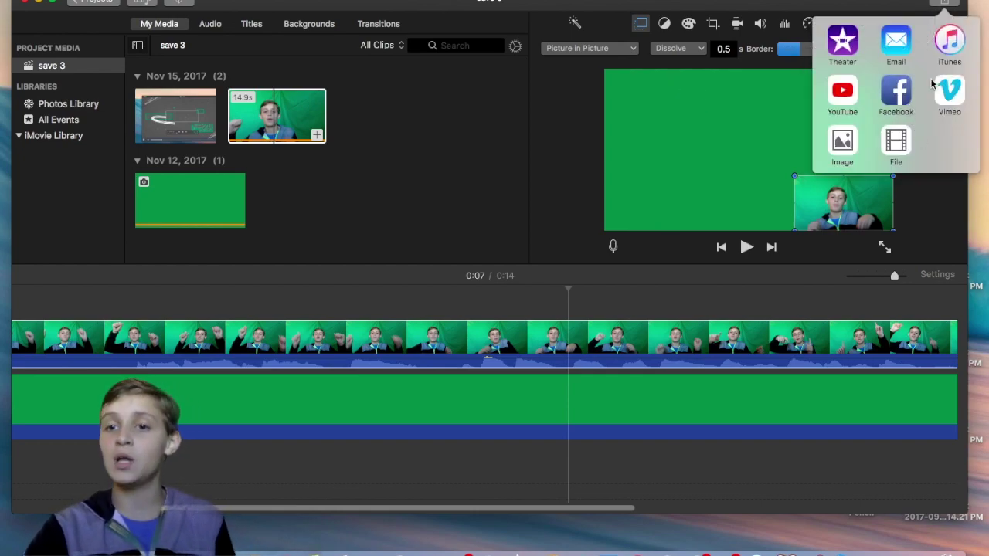
Share the movie to File at Low quality and 720p, saved as 'save 3' on the Desktop.
{"action": "left_click", "coordinate": [895, 143]}
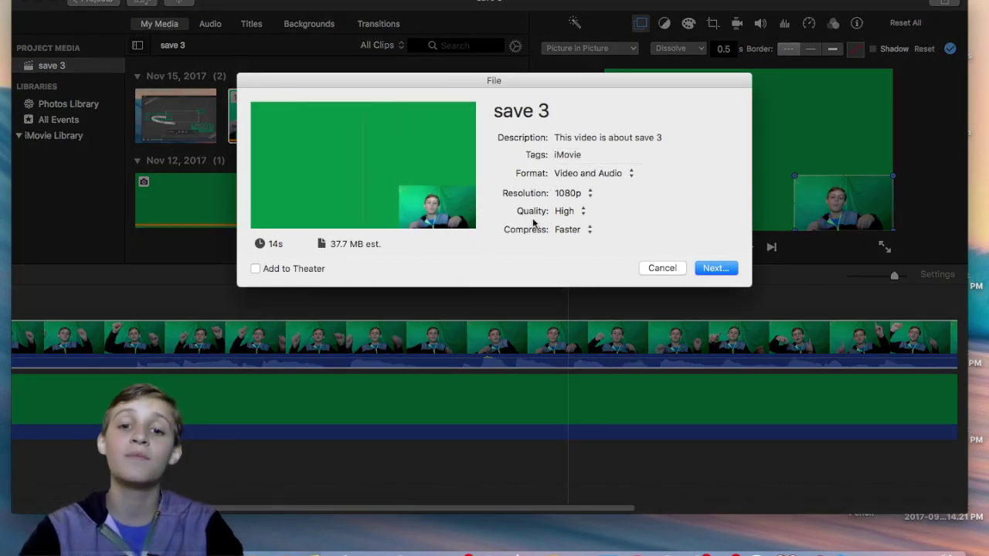
{"action": "left_click", "coordinate": [576, 213]}
{"action": "left_click", "coordinate": [580, 189]}
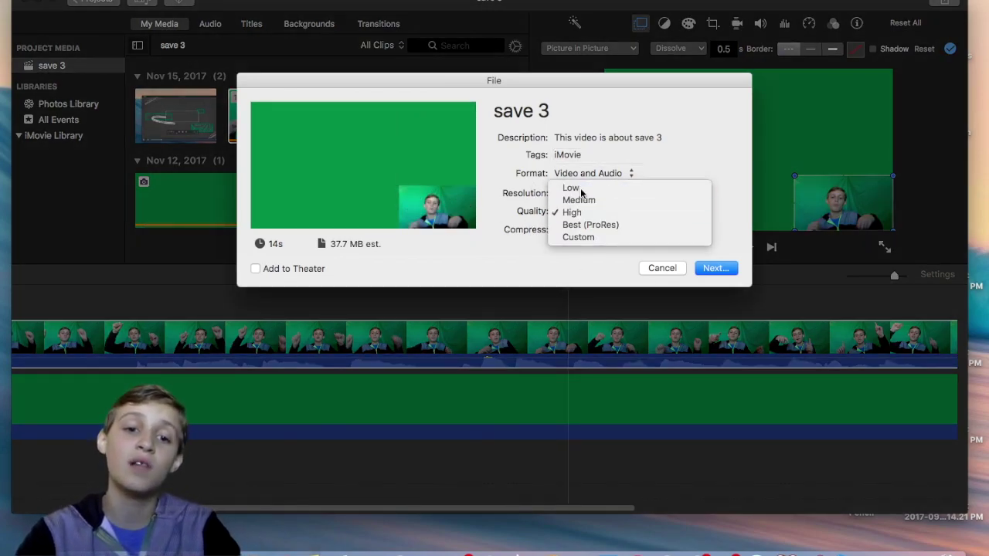
{"action": "left_click", "coordinate": [589, 196]}
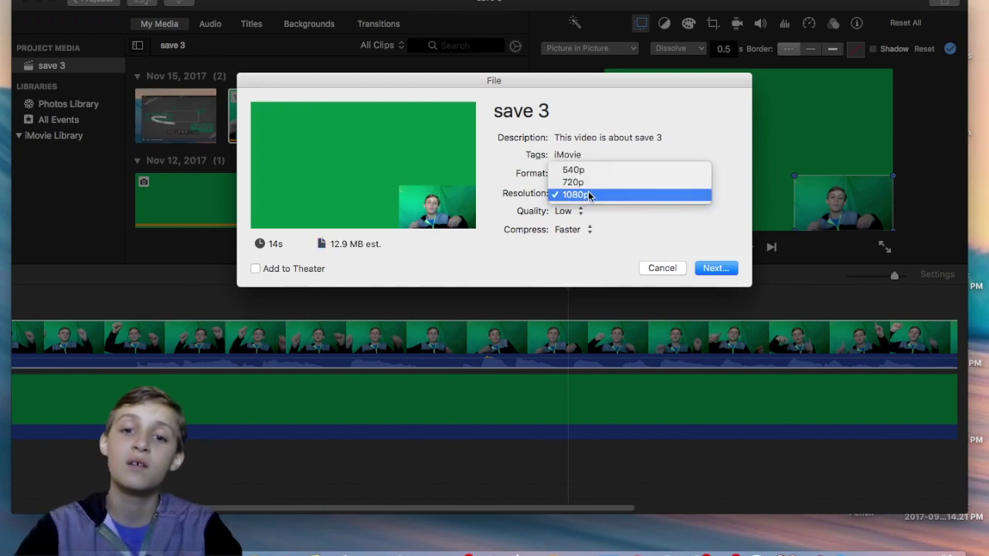
{"action": "left_click", "coordinate": [587, 184]}
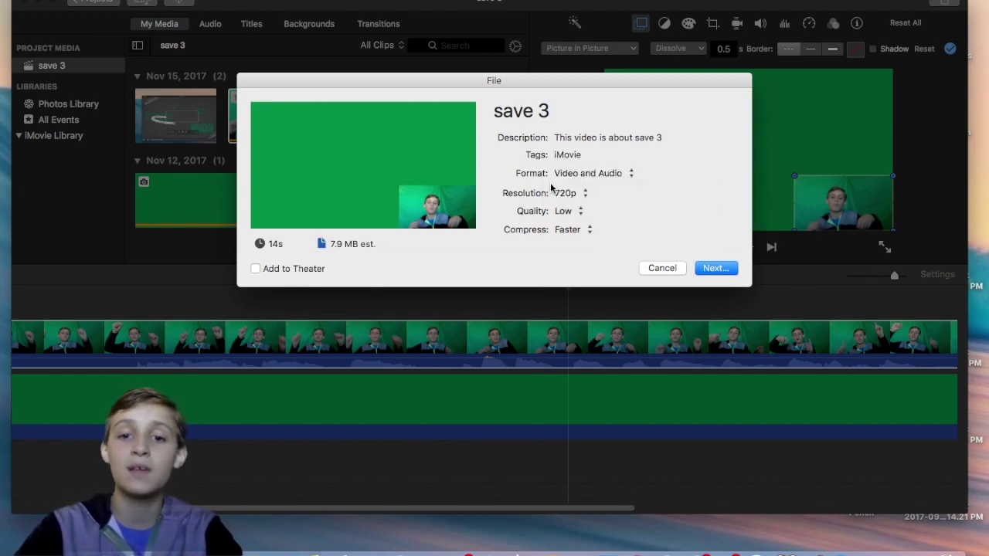
{"action": "left_click", "coordinate": [714, 267]}
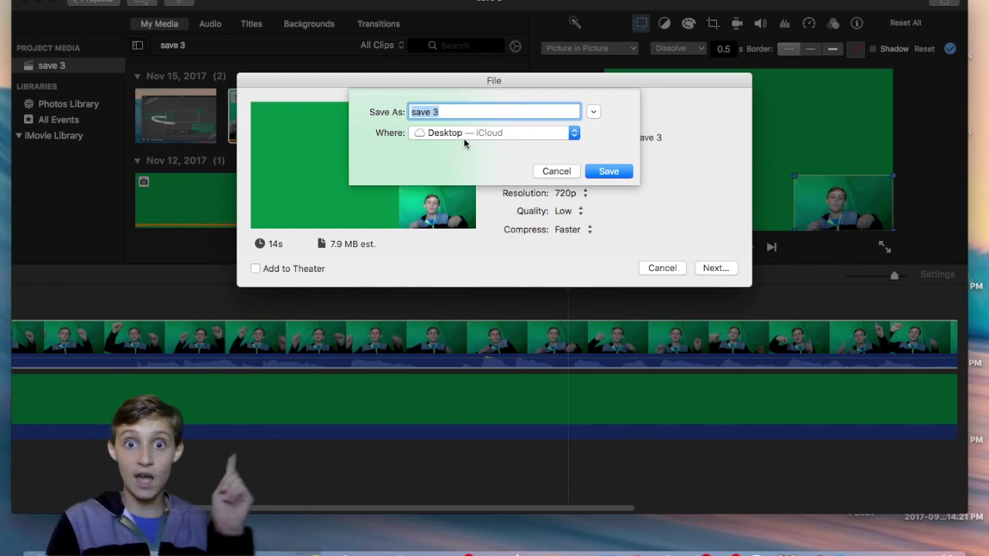
{"action": "left_click", "coordinate": [612, 172]}
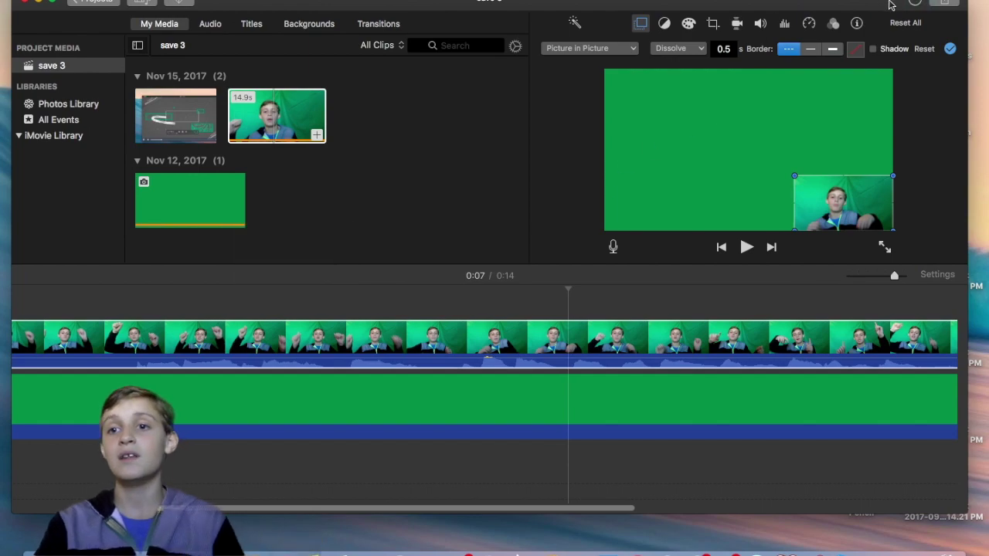
Check the export progress and wait until sharing 'save 3' is reported successful.
{"action": "left_click", "coordinate": [916, 3]}
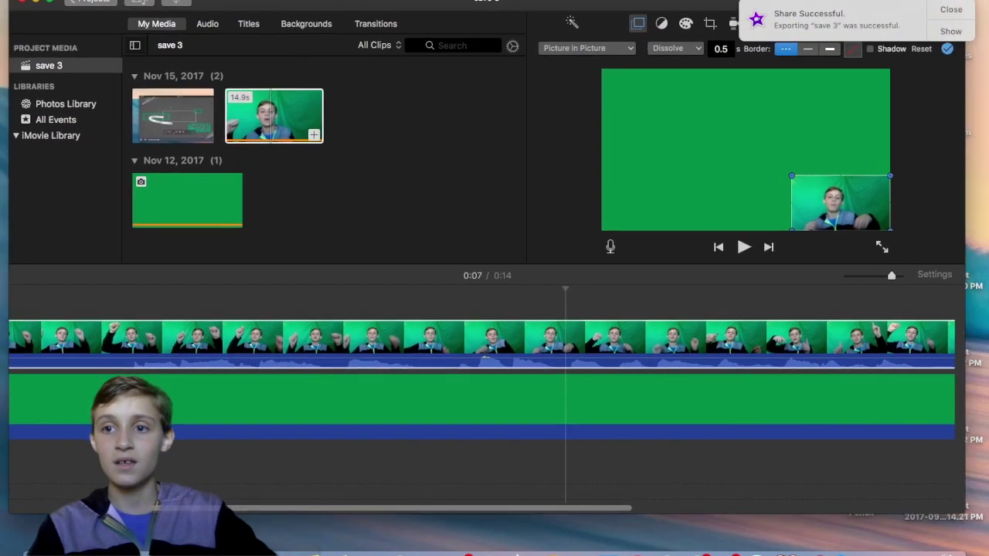
Reveal save 3.mp4 in Finder, add it to the end of the iMovie timeline, and close Finder.
{"action": "left_click", "coordinate": [950, 31]}
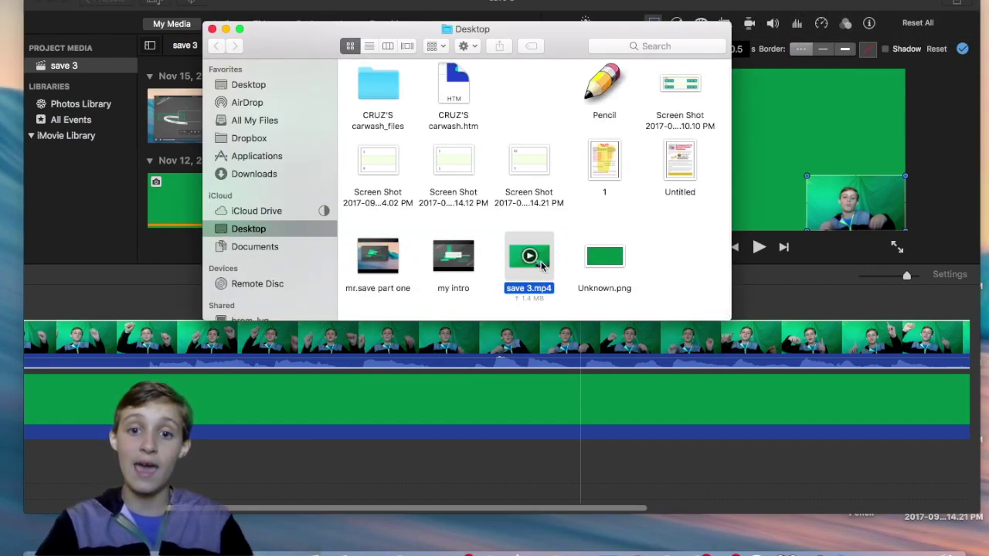
{"action": "left_click_drag", "start_coordinate": [542, 266], "coordinate": [743, 319]}
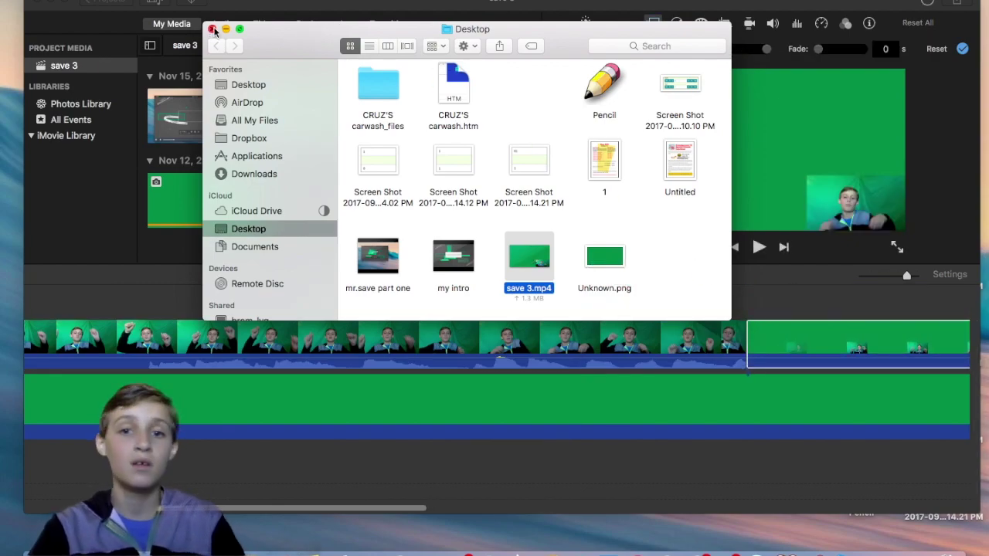
{"action": "left_click", "coordinate": [212, 29]}
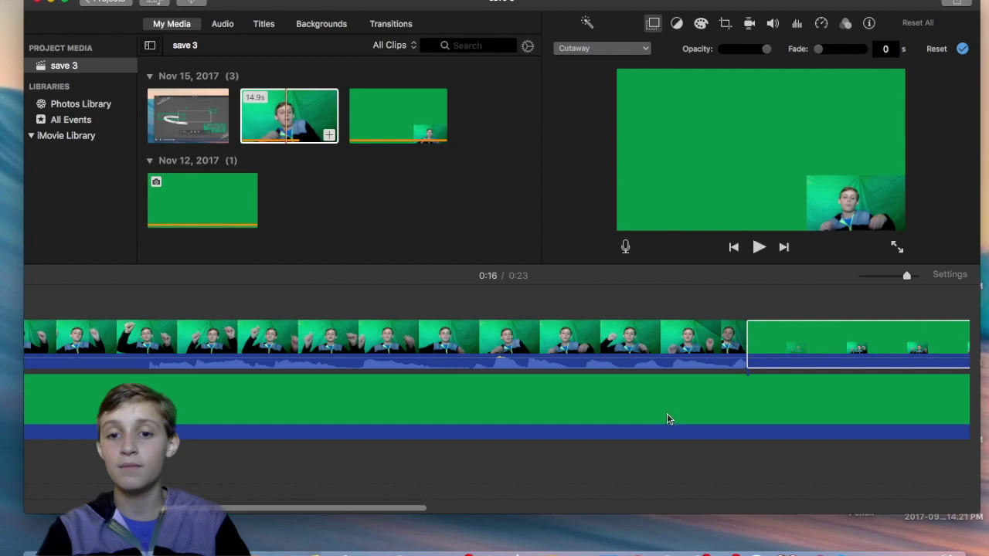
Clear the old clips from the timeline, removing the save 3 clip placed there by mistake.
{"action": "left_click", "coordinate": [599, 426]}
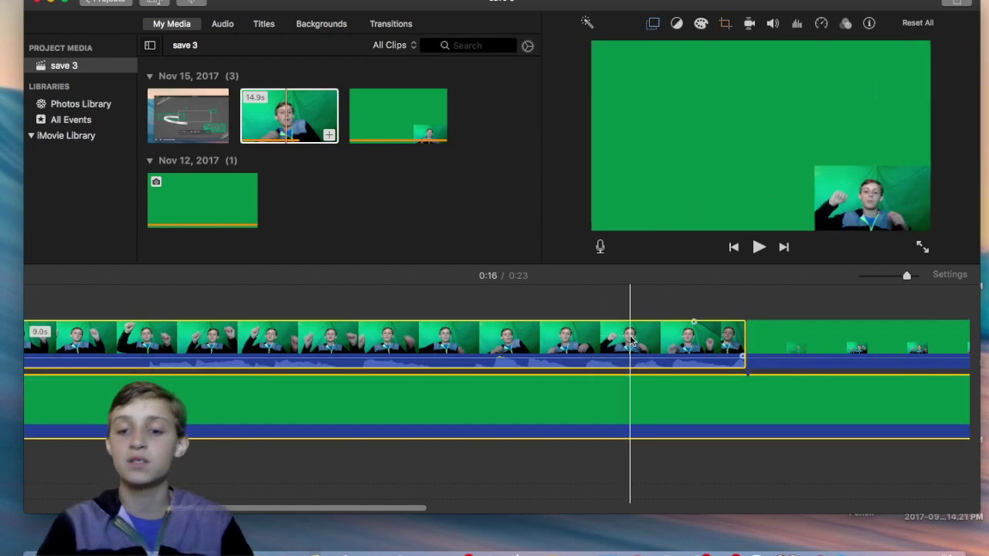
{"action": "key", "text": "Delete"}
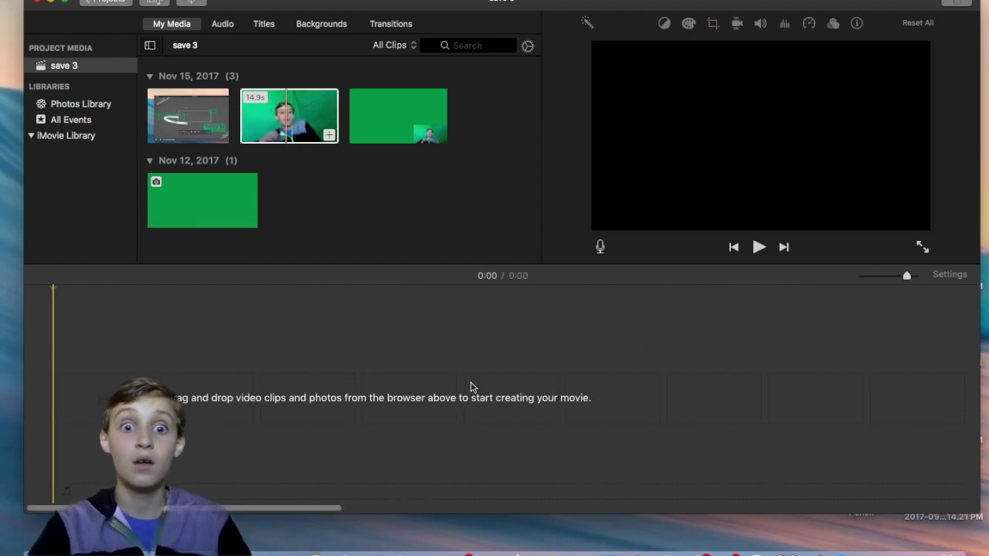
{"action": "left_click_drag", "start_coordinate": [402, 128], "coordinate": [149, 378]}
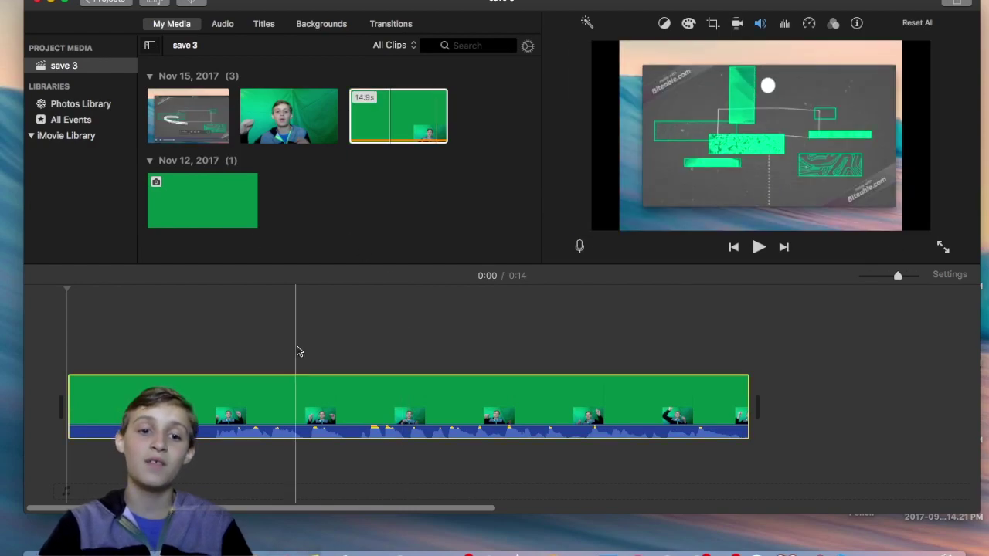
{"action": "key", "text": "Delete"}
Put the screen recording in as main clip, layer save 3 above, and trim main to about 15 seconds.
{"action": "left_click_drag", "start_coordinate": [184, 131], "coordinate": [101, 378]}
{"action": "left_click_drag", "start_coordinate": [398, 116], "coordinate": [72, 328]}
{"action": "left_click_drag", "start_coordinate": [495, 410], "coordinate": [295, 415]}
{"action": "left_click", "coordinate": [242, 353]}
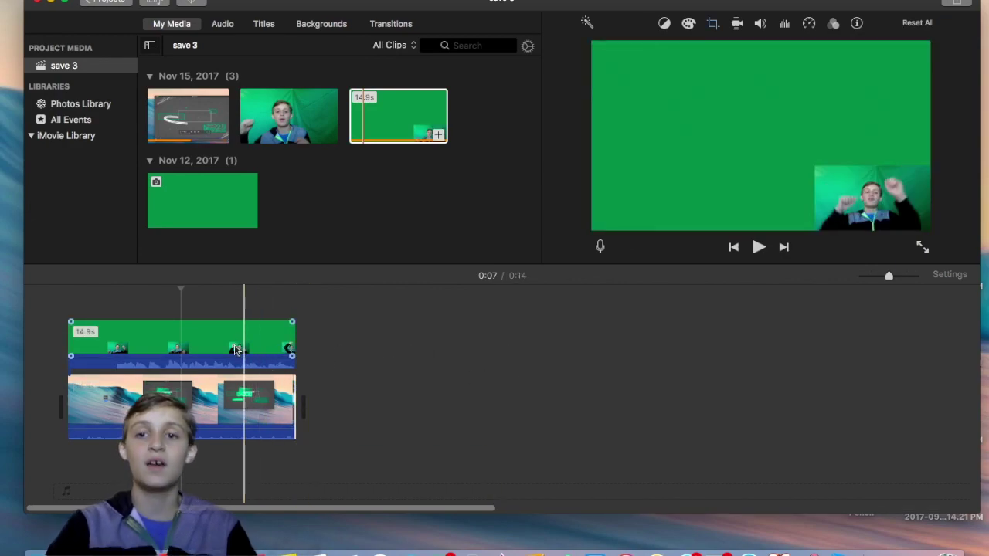
{"action": "left_click", "coordinate": [216, 343]}
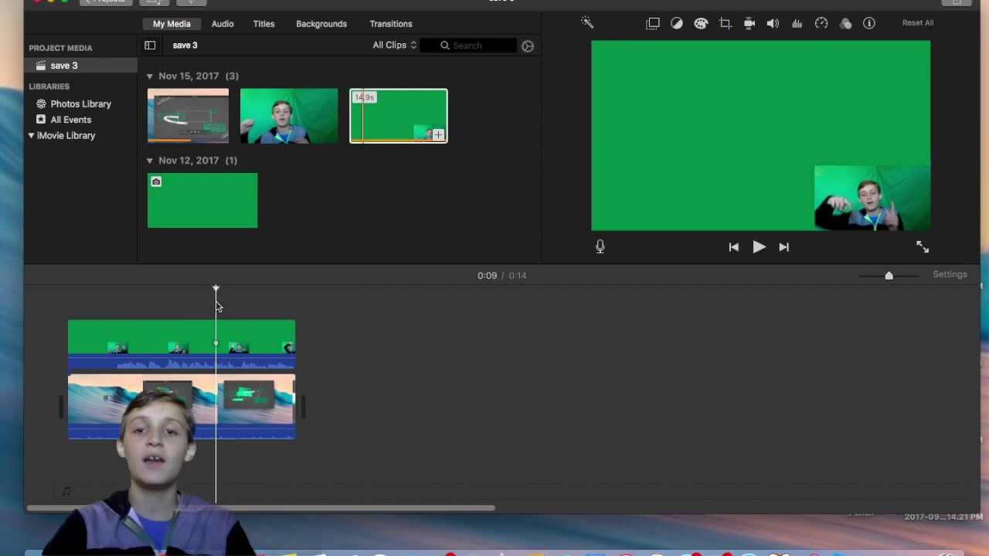
{"action": "left_click", "coordinate": [653, 25]}
Switch the overlay clip to Green/Blue Screen, preview the keyed result, and enable Clean-up.
{"action": "left_click", "coordinate": [640, 48]}
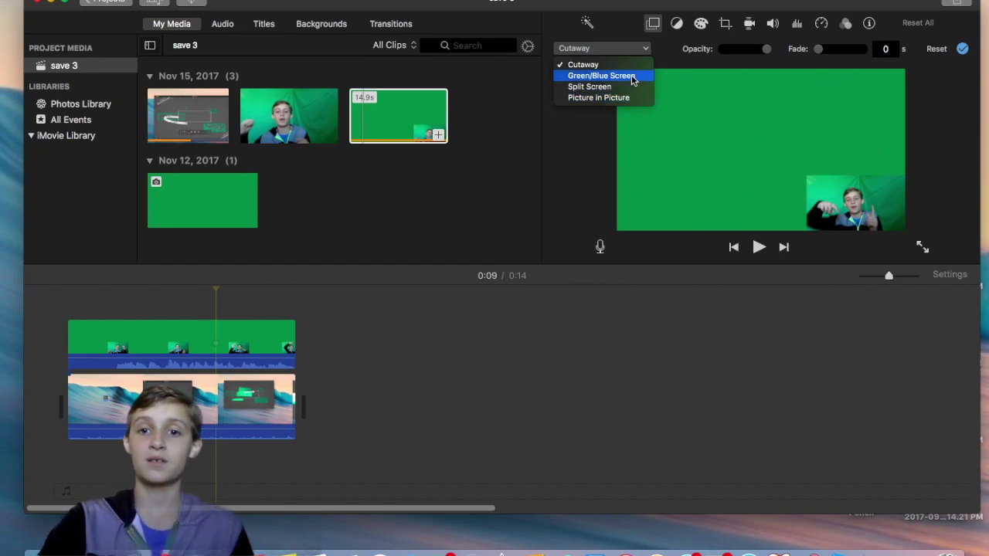
{"action": "left_click", "coordinate": [631, 76]}
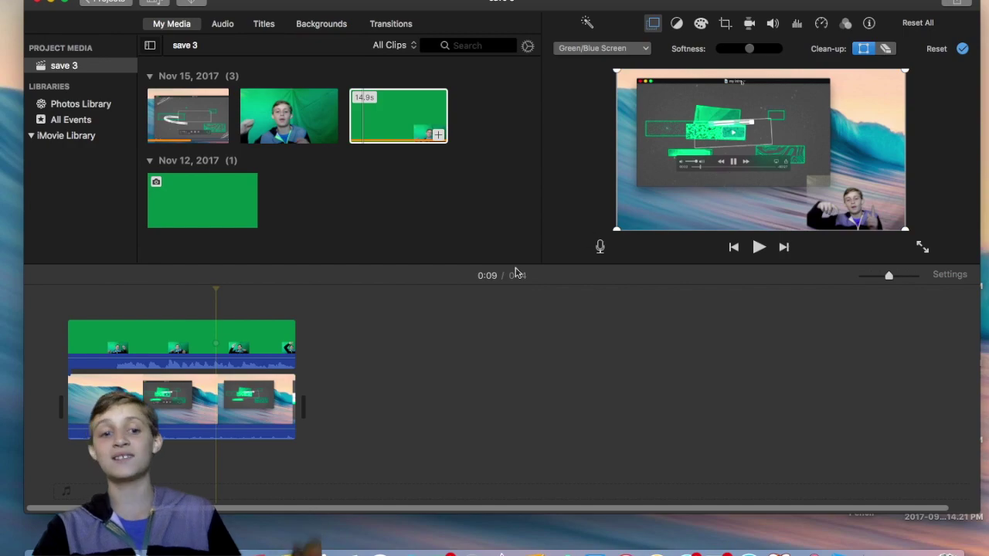
{"action": "key", "text": "space"}
{"action": "left_click", "coordinate": [146, 309]}
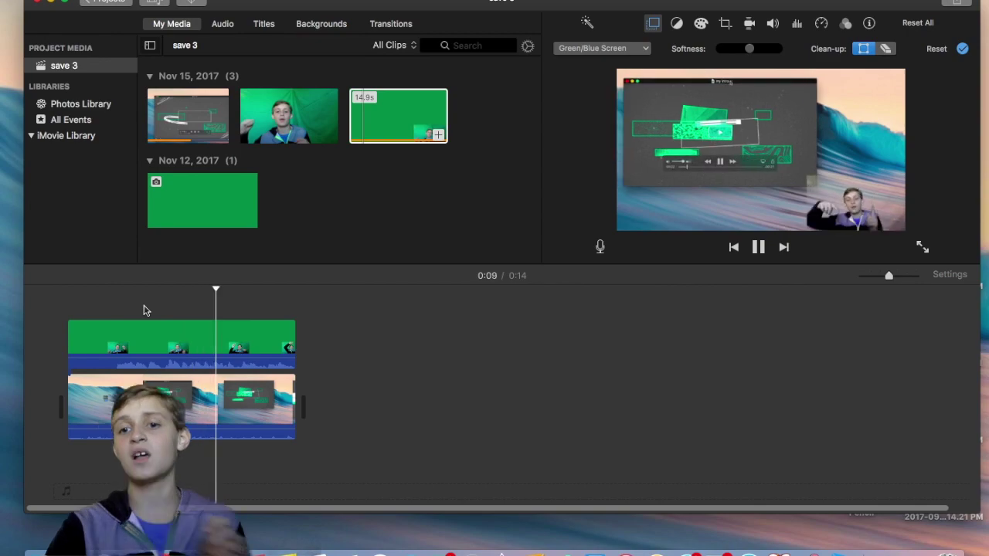
{"action": "key", "text": "space"}
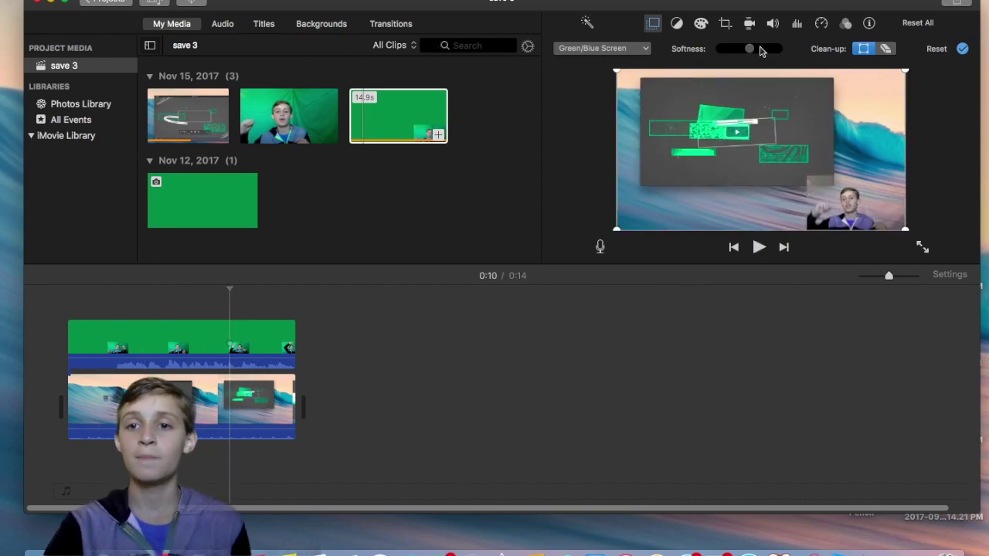
{"action": "left_click", "coordinate": [887, 50]}
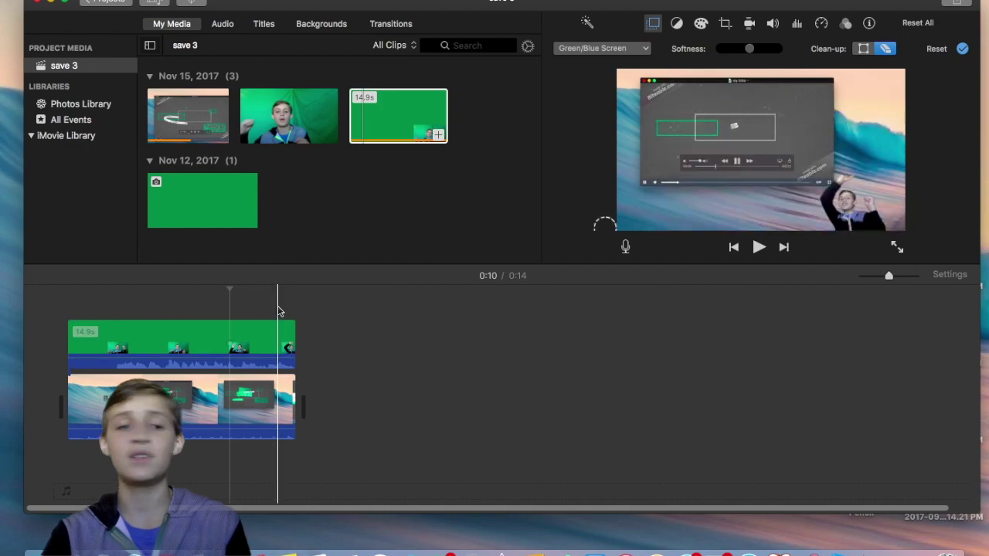
{"action": "key", "text": "space"}
Play the 14-second green-keyed webcam and screen-recording composite full screen.
{"action": "left_click", "coordinate": [206, 300]}
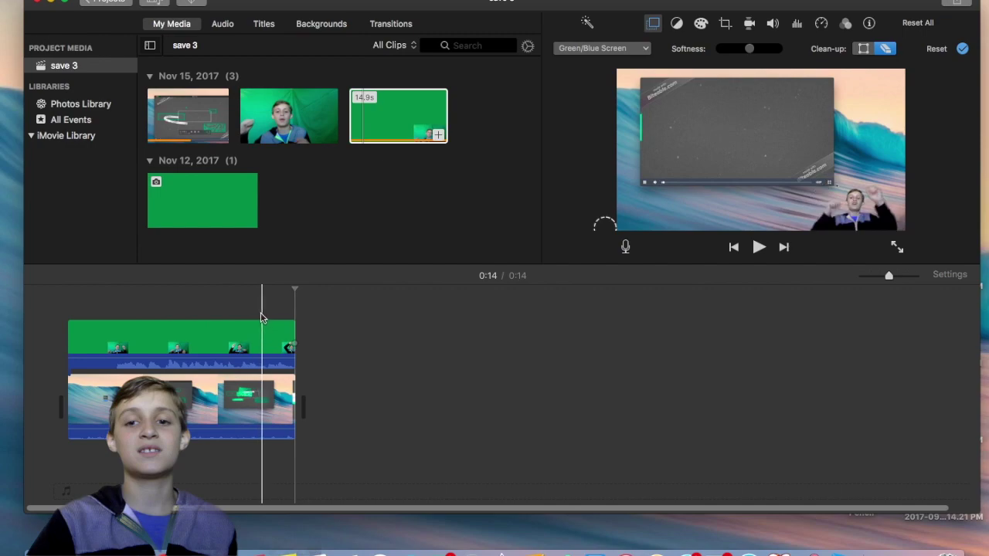
{"action": "left_click", "coordinate": [235, 328]}
{"action": "left_click", "coordinate": [553, 360]}
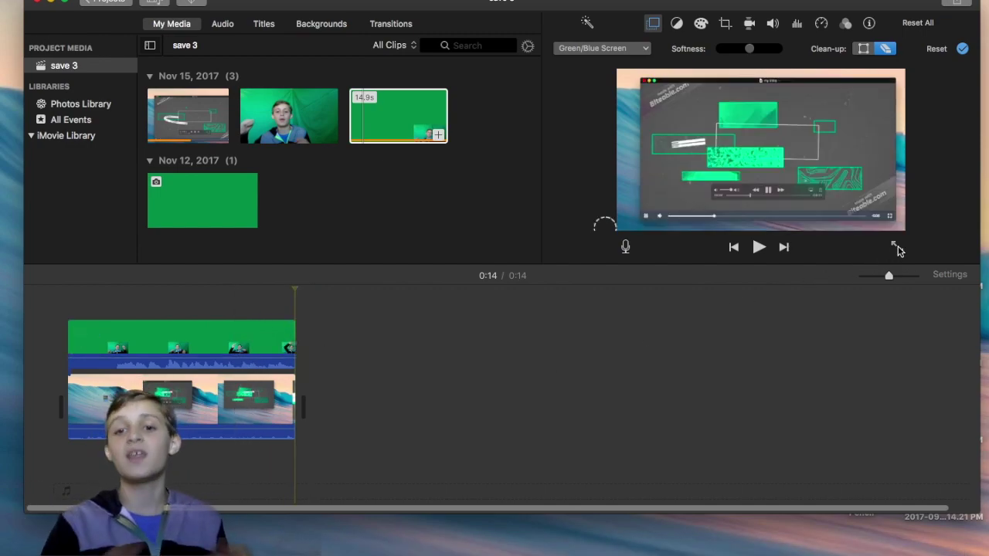
{"action": "left_click", "coordinate": [898, 250]}
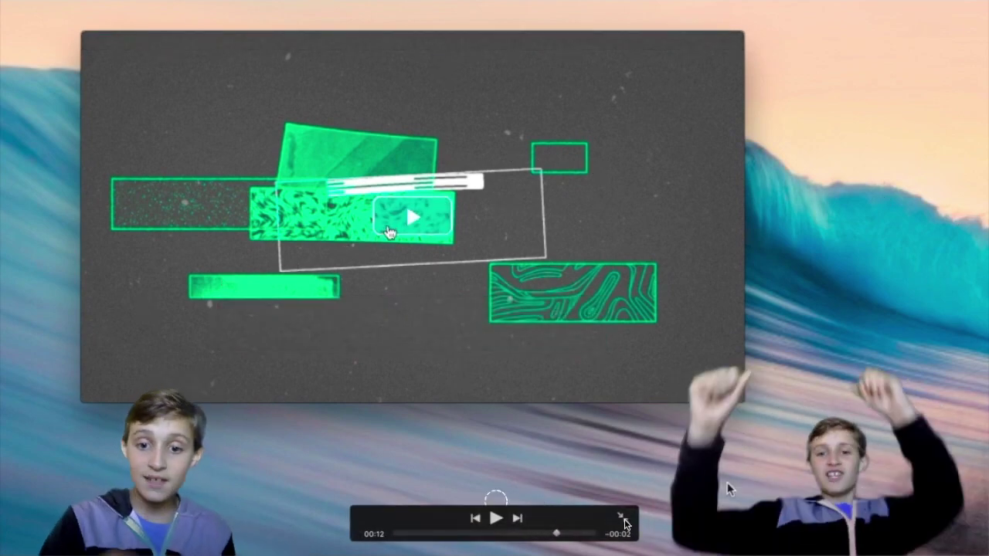
Exit full-screen playback with Escape to return to the iMovie editor.
{"action": "key", "text": "Escape"}
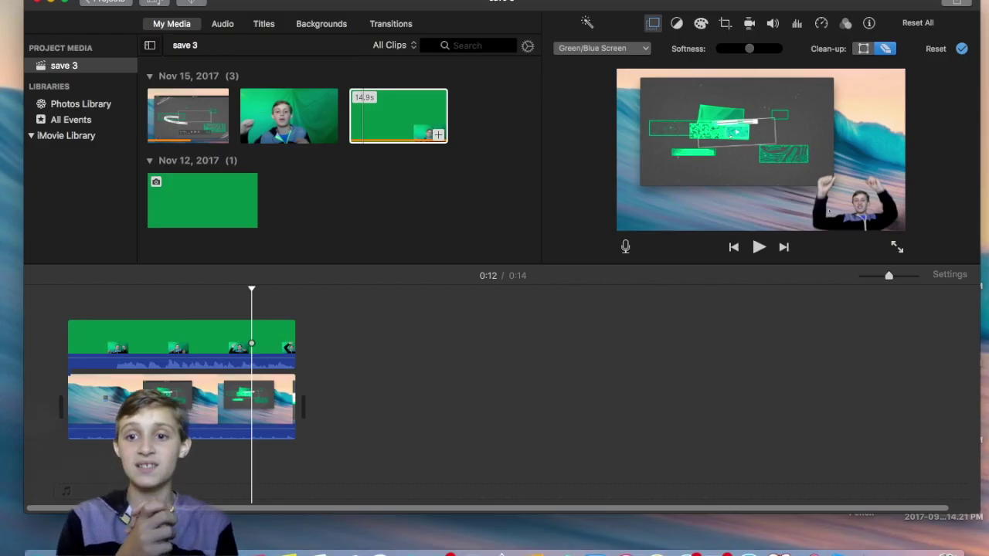